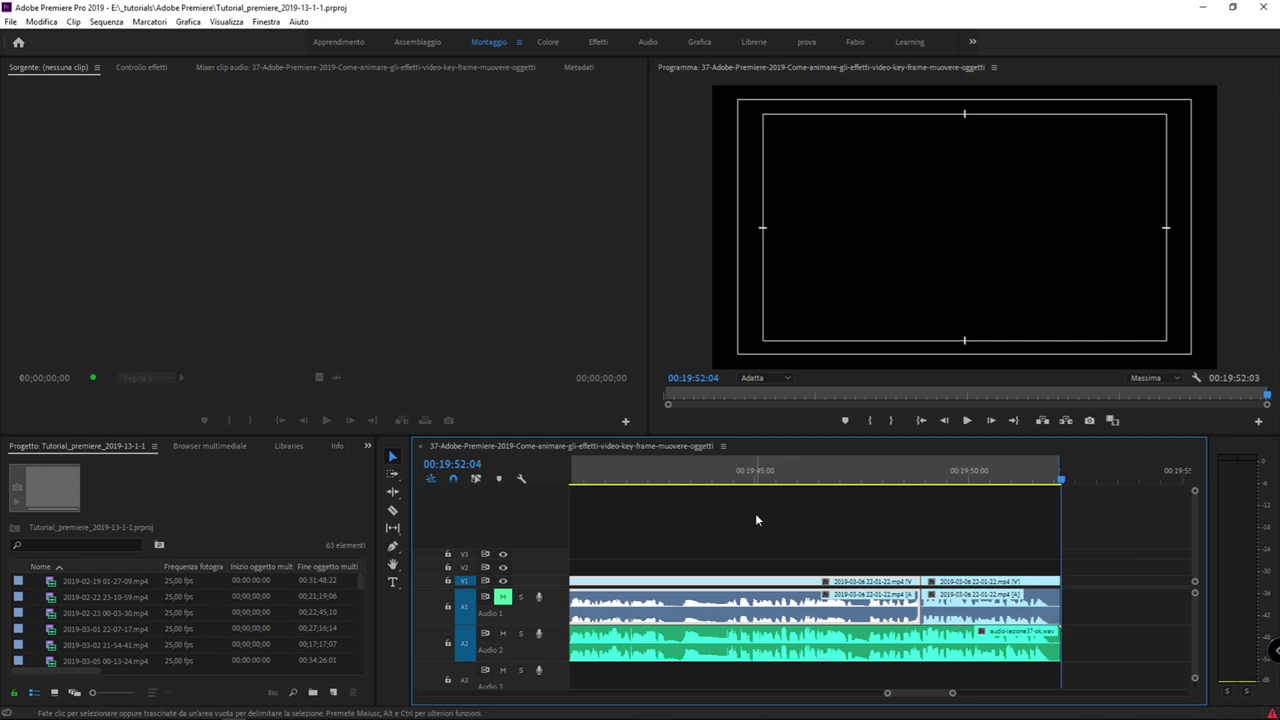
Deselect the audio clip, then show the Effect Controls with Position 960/540, Scale 100, Opacity 100%.
{"action": "left_click", "coordinate": [755, 513]}
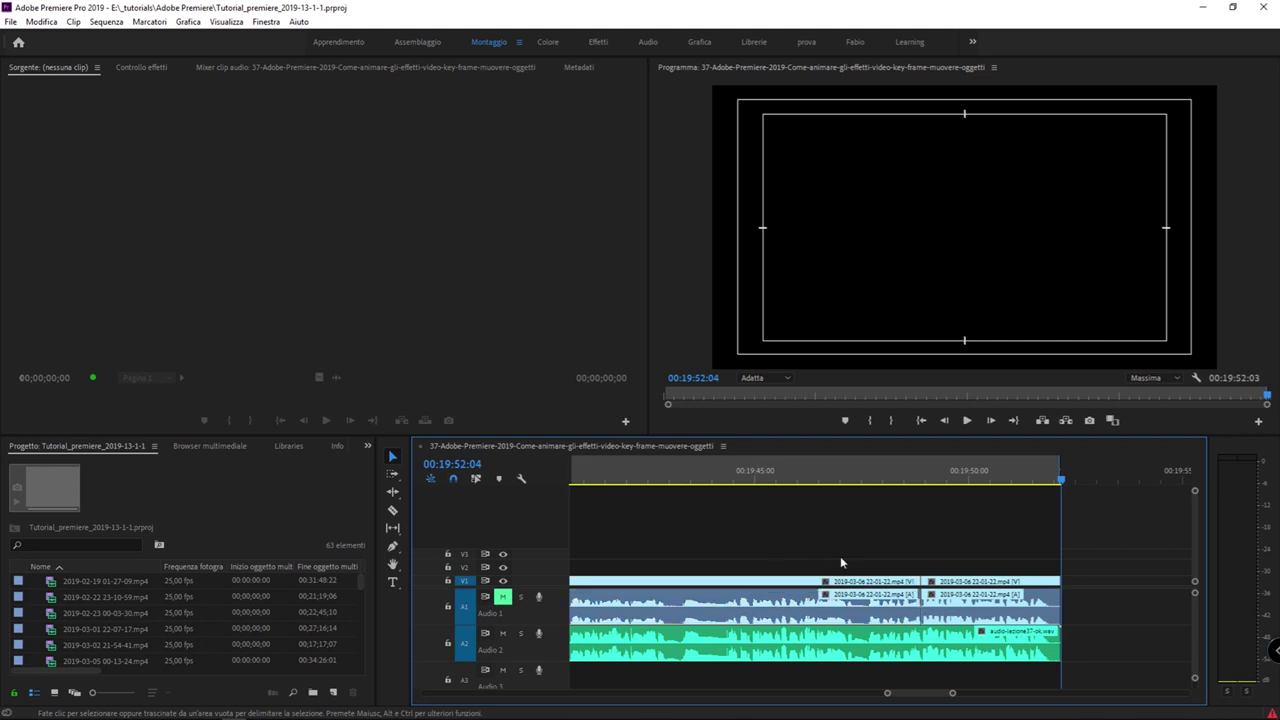
{"action": "left_click", "coordinate": [285, 68]}
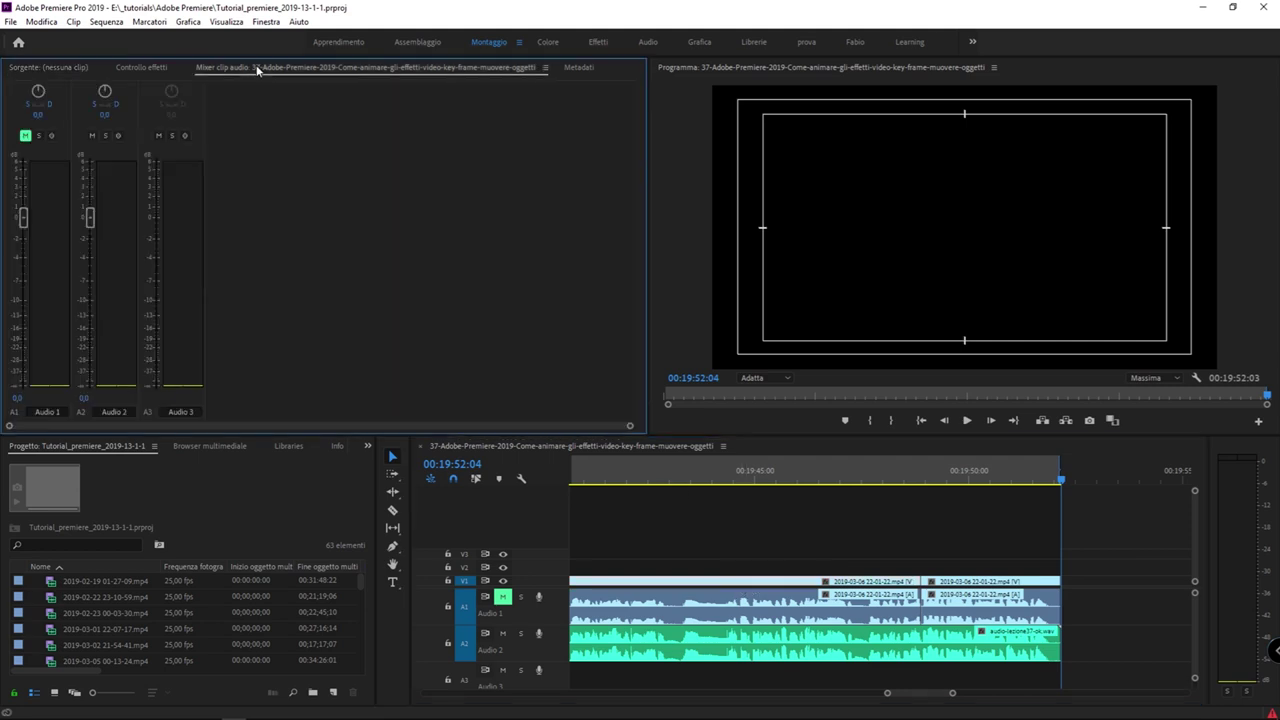
{"action": "left_click", "coordinate": [570, 67]}
{"action": "left_click", "coordinate": [142, 67]}
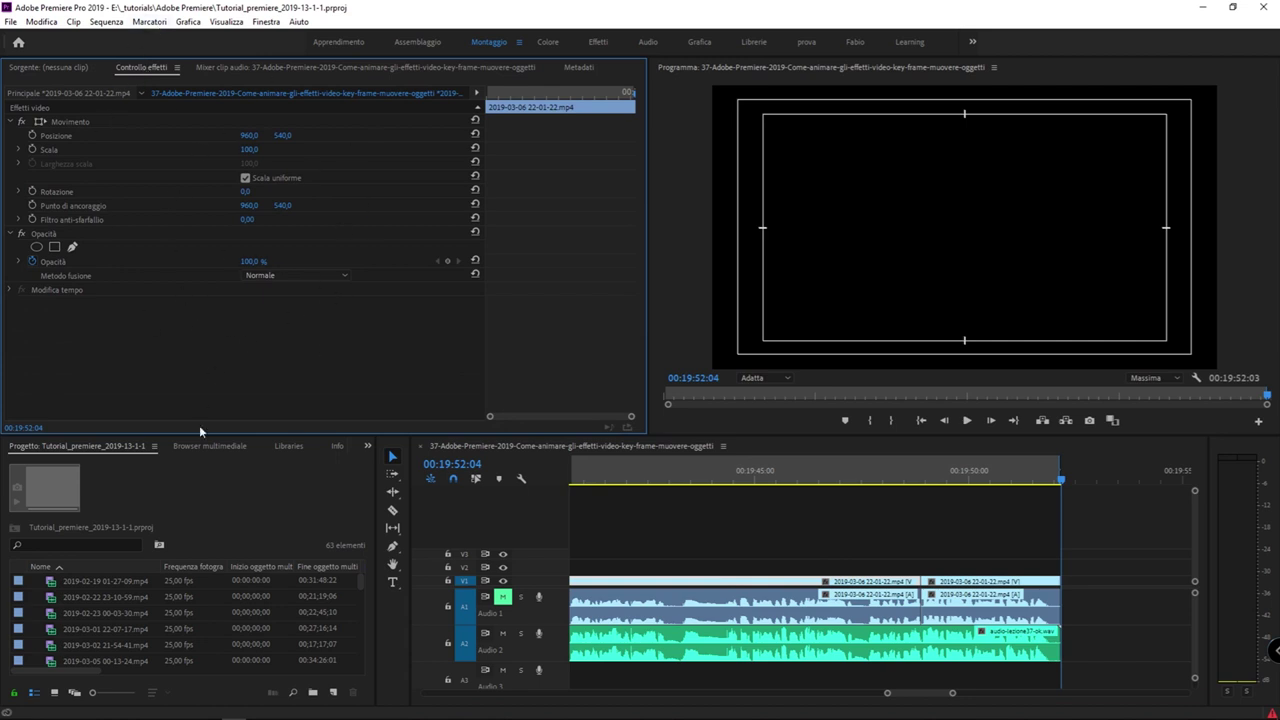
{"action": "left_click", "coordinate": [367, 445]}
Show the Effects panel with Shift+7, then expand and collapse the Transizioni audio folder.
{"action": "left_click", "coordinate": [421, 527]}
{"action": "key", "text": "shift+7"}
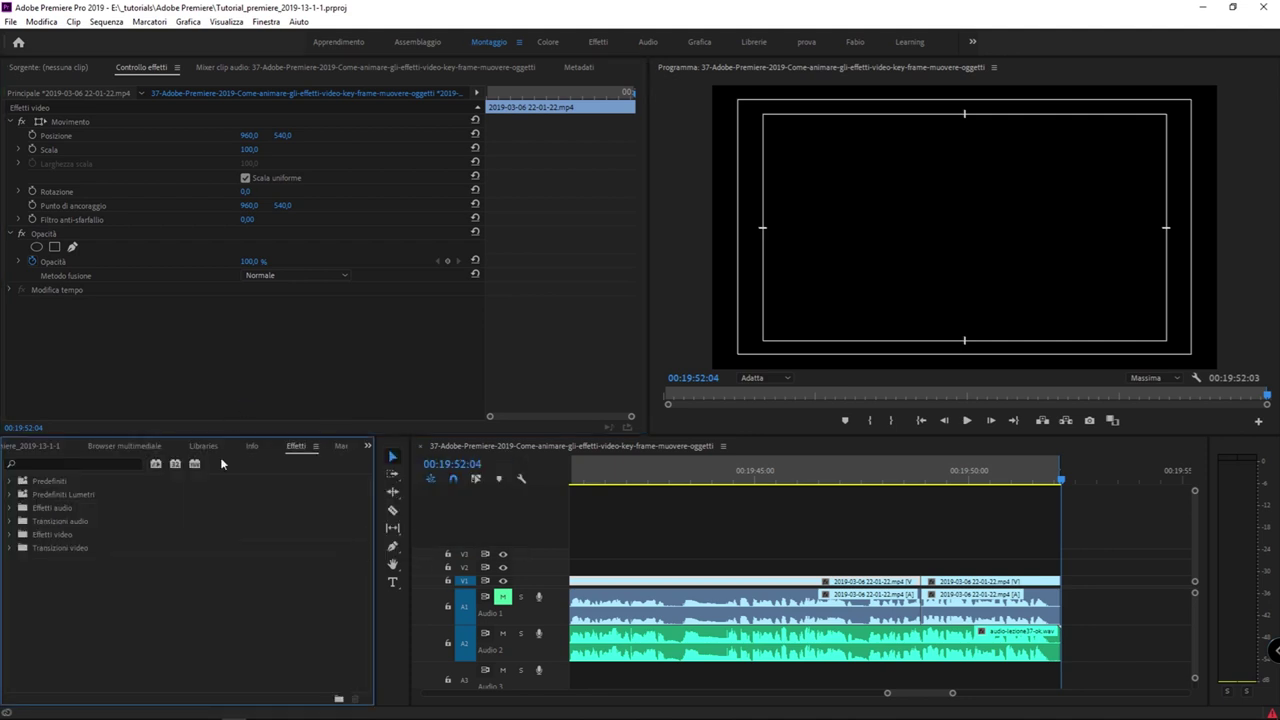
{"action": "left_click", "coordinate": [10, 521]}
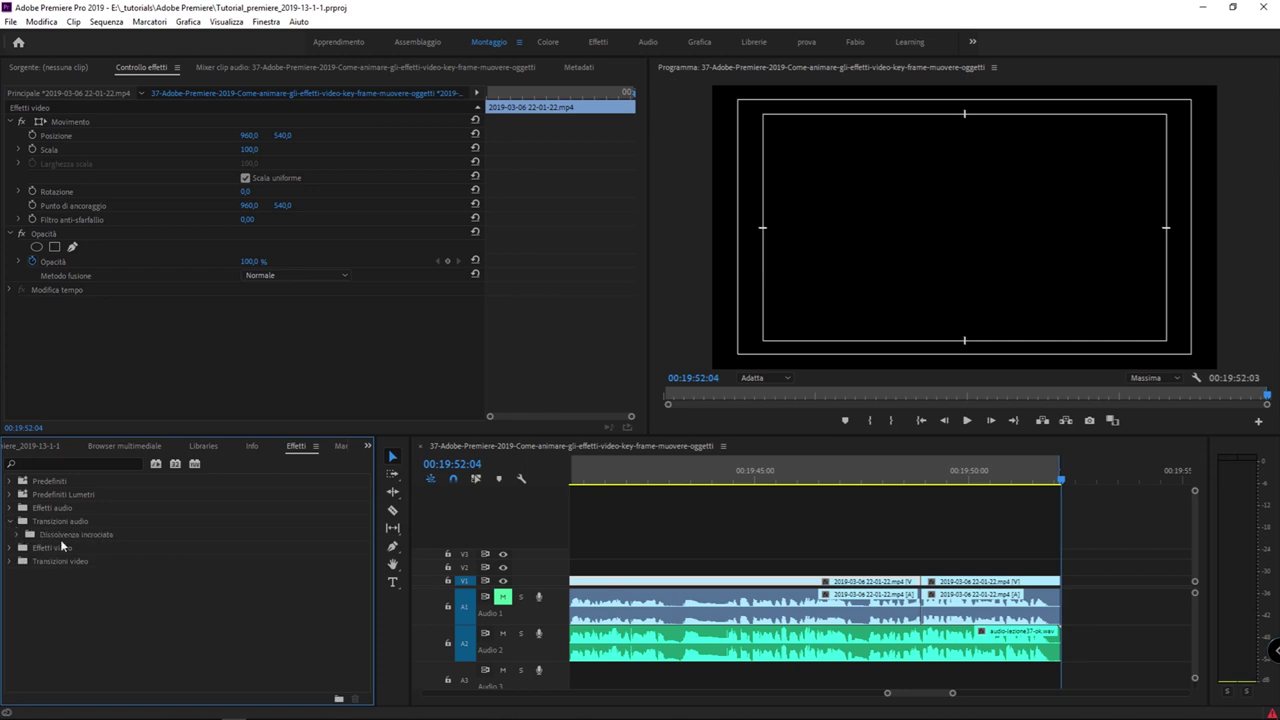
{"action": "left_click", "coordinate": [10, 522]}
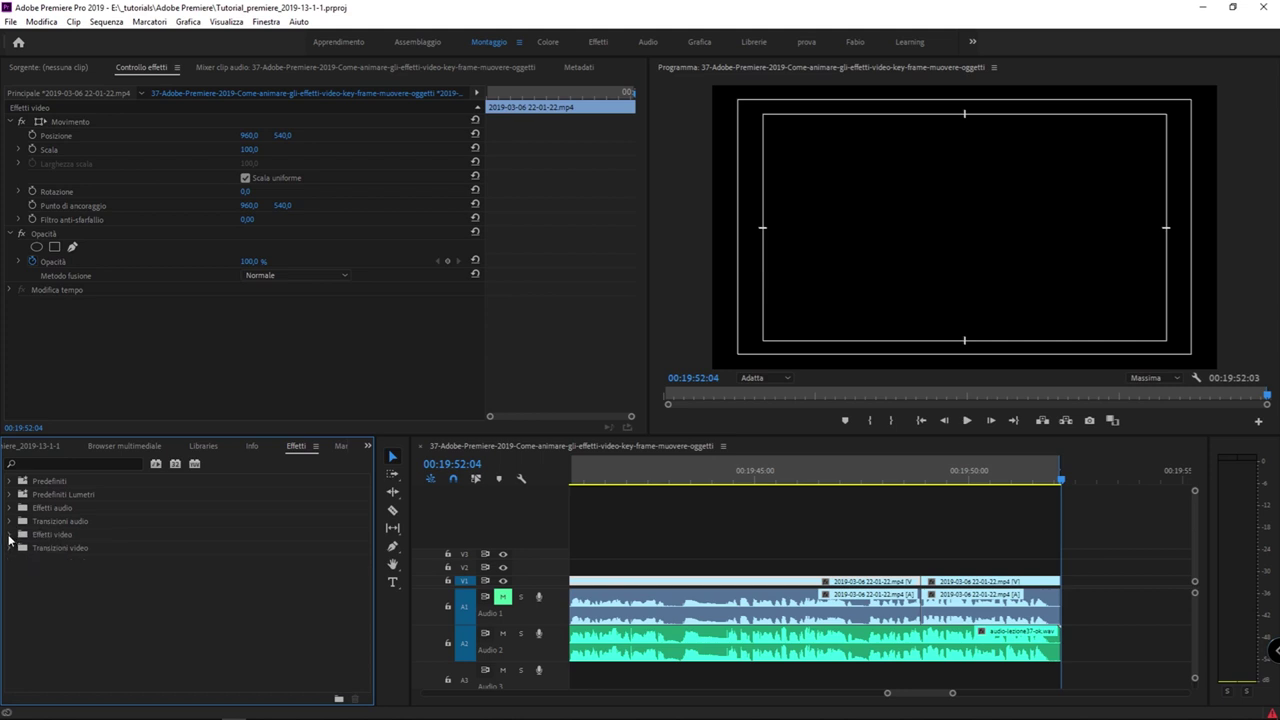